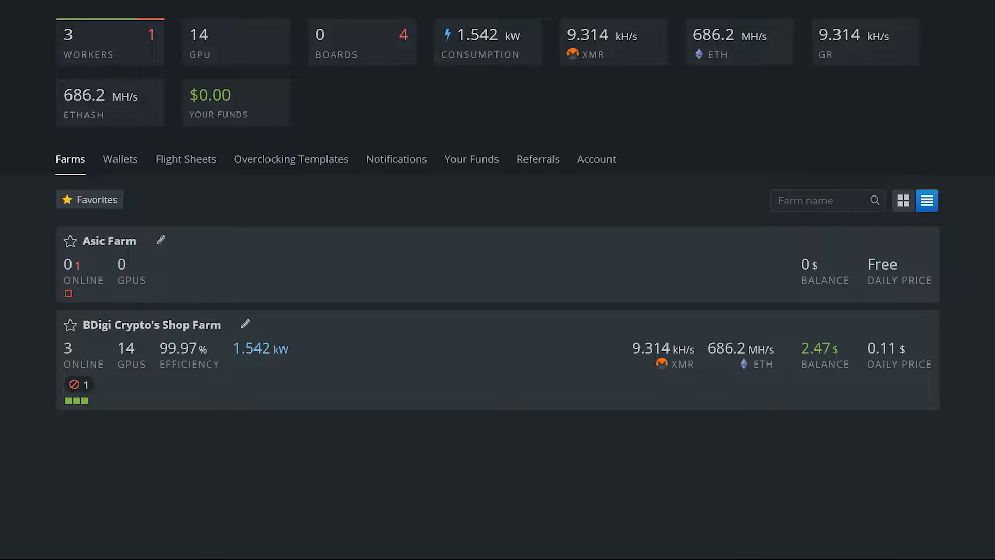
Remove the old rig.conf from the HIVE (D:) drive and minimize File Explorer.
key("super+e")
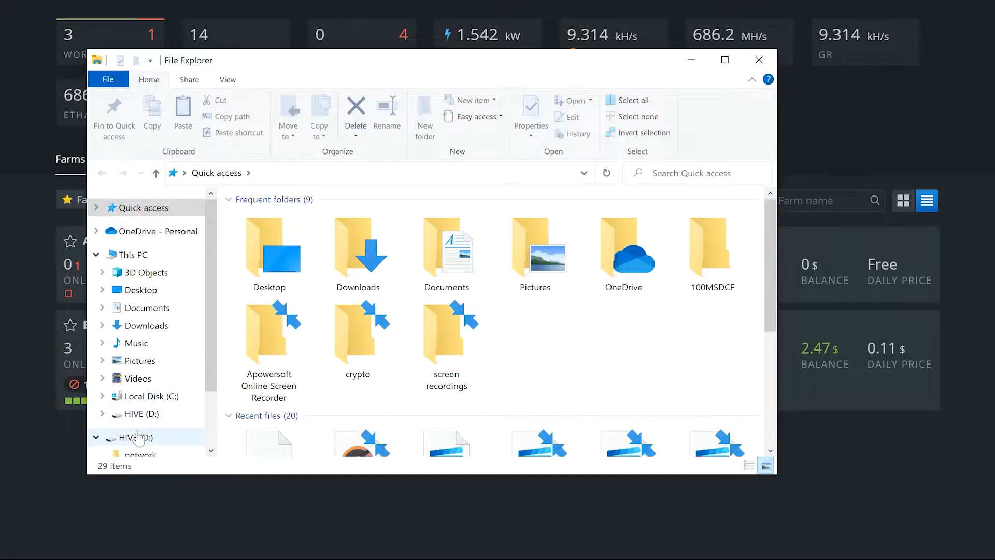
left_click(138, 436)
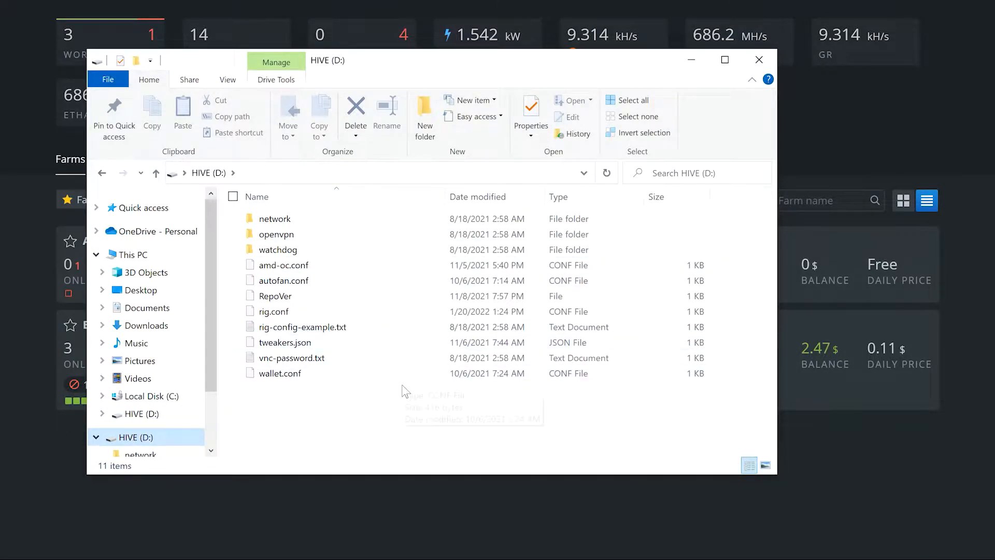
mouse_move(381, 313)
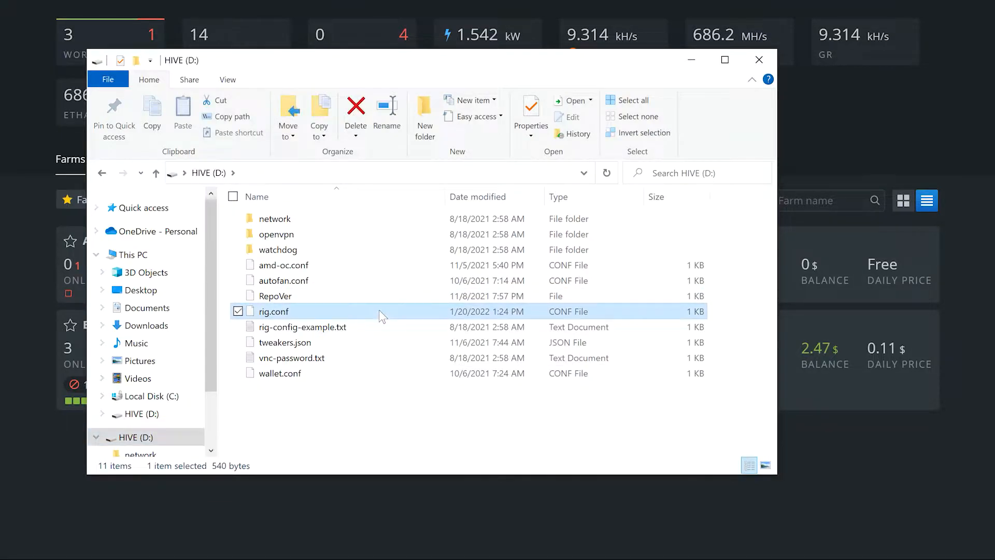
key("Delete")
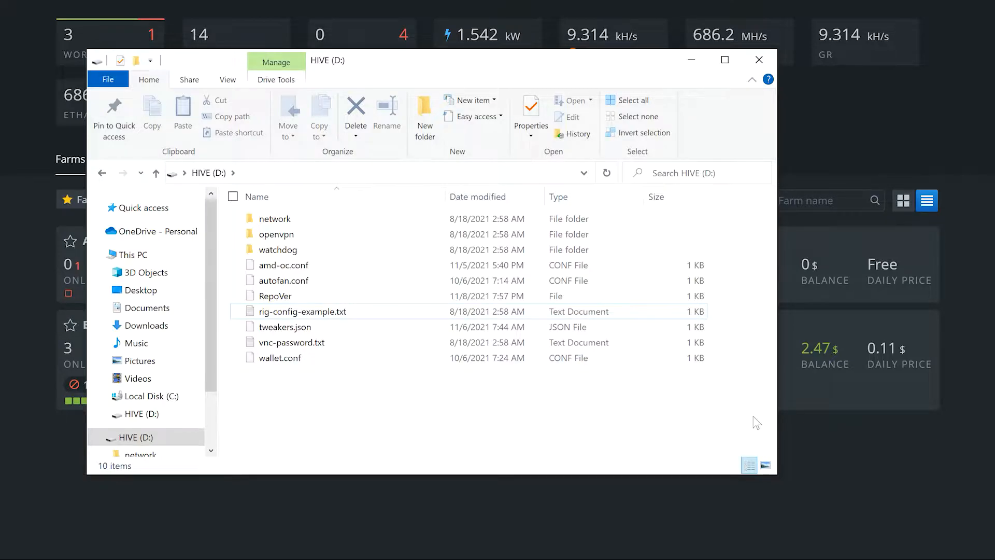
left_click(691, 60)
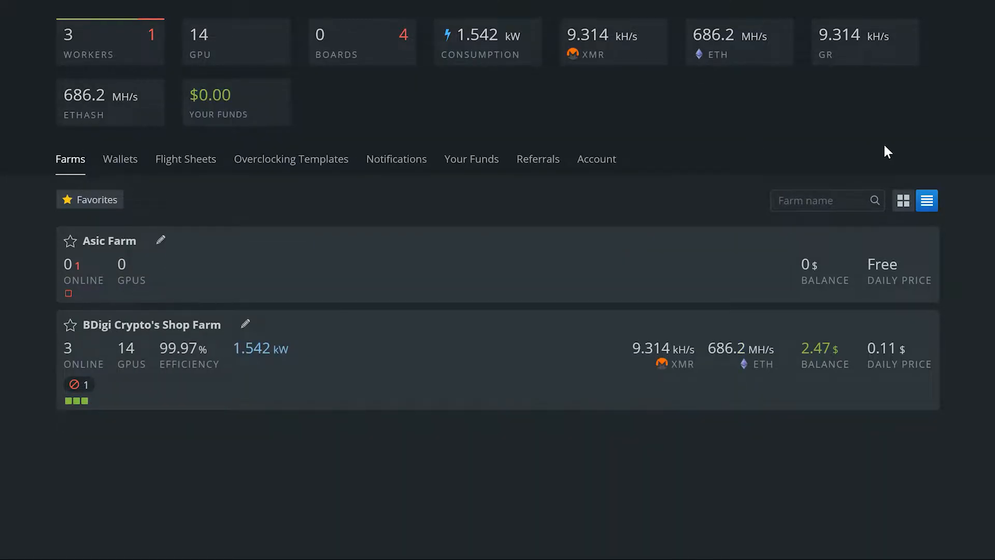
Add a GPU rig to BDigi Crypto's Shop Farm via Connect existing, creating Rig #4580005, then restore the HIVE drive window.
left_click(147, 330)
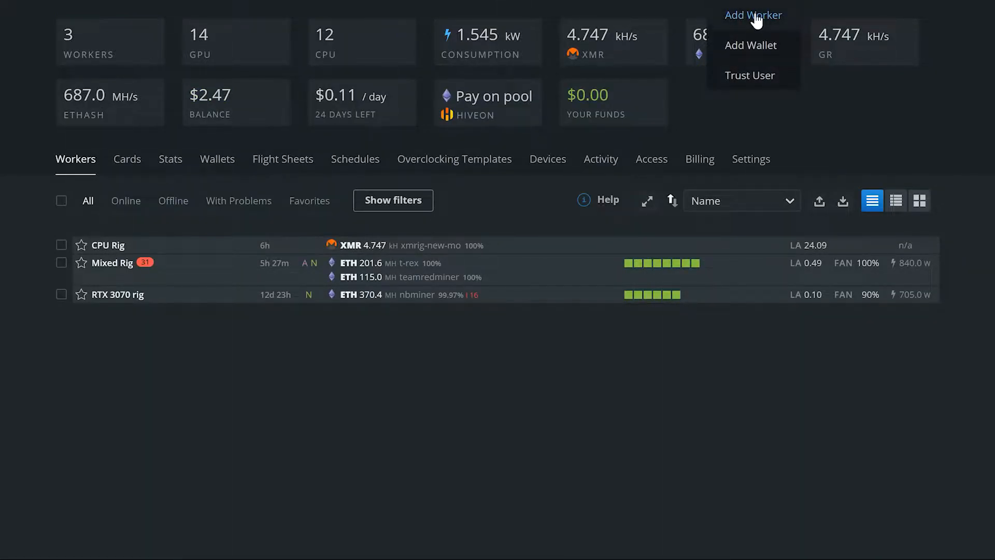
left_click(756, 17)
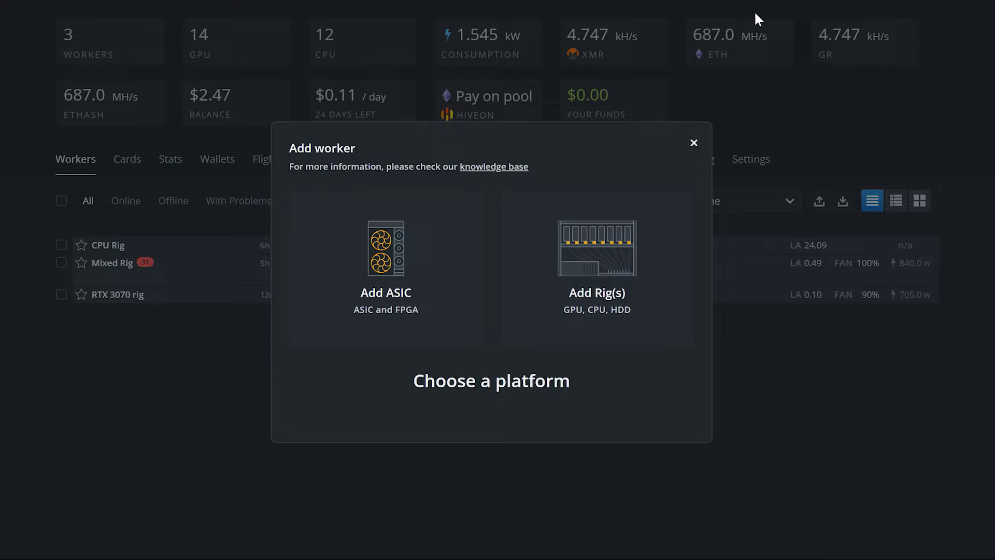
left_click(620, 289)
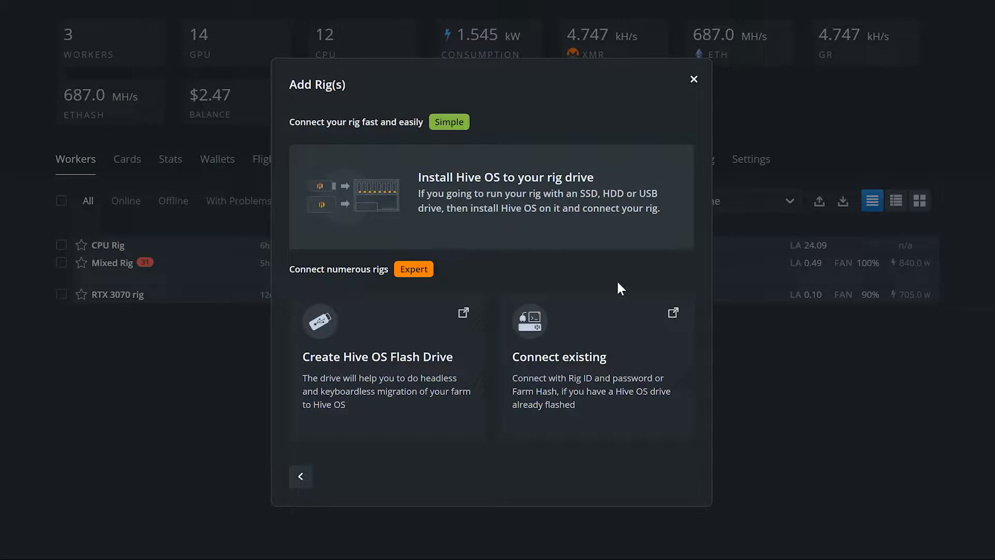
left_click(588, 373)
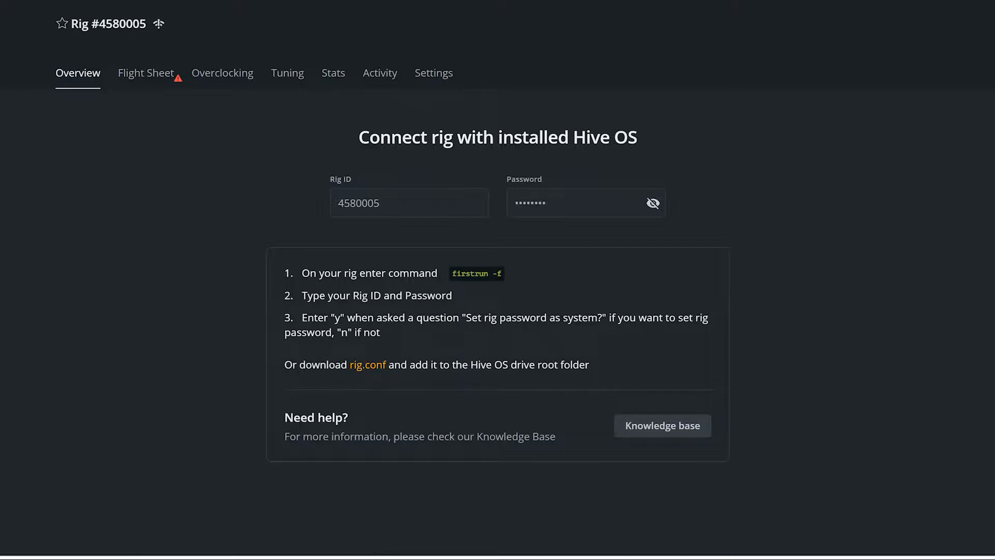
left_click(324, 517)
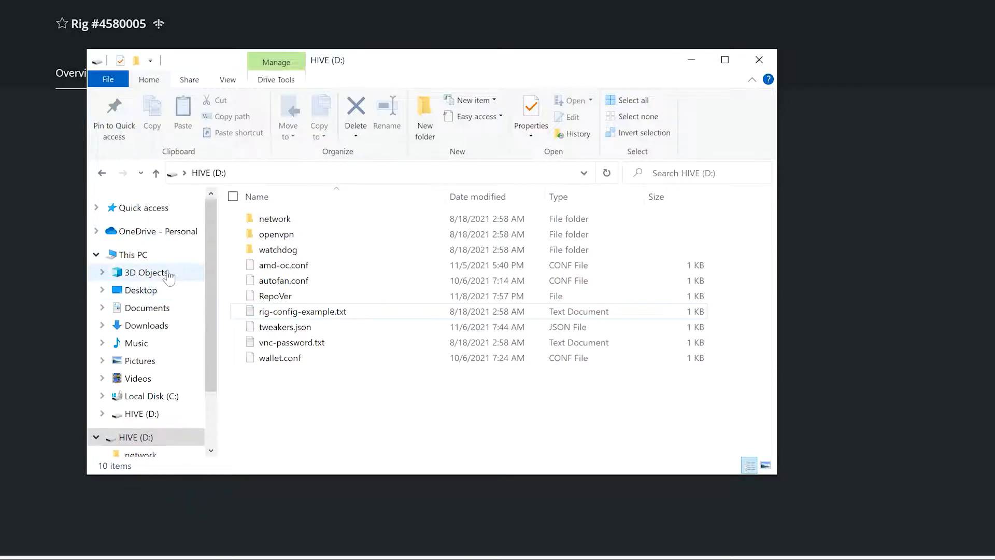
Copy rig (5).conf from Downloads onto the HIVE (D:) drive root and verify it there.
left_click(147, 326)
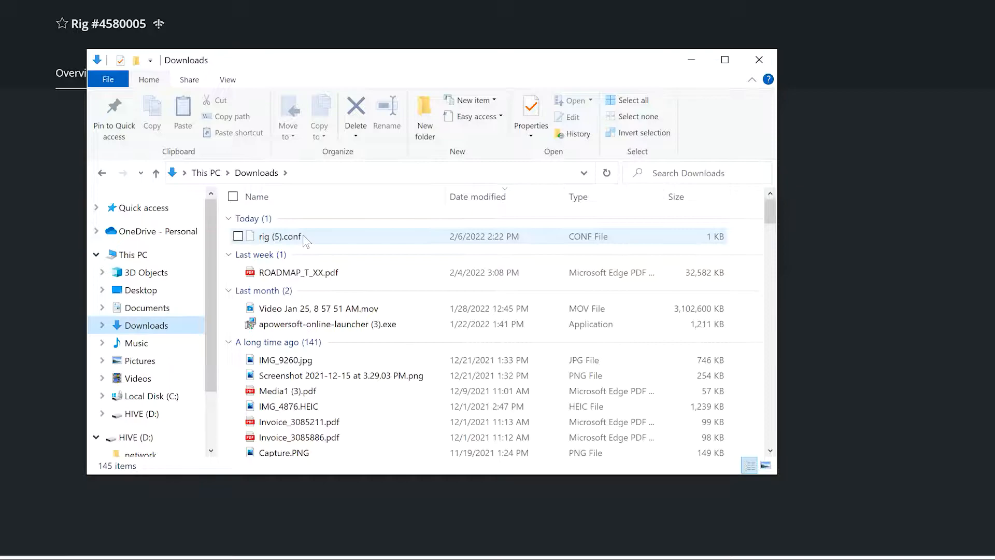
left_click_drag(303, 330, 314, 262)
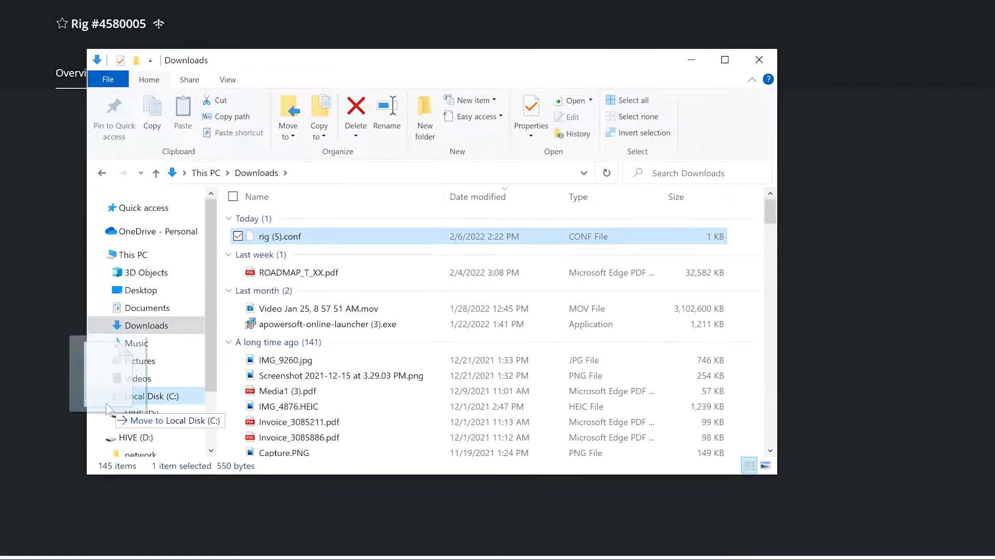
left_click_drag(131, 443, 156, 366)
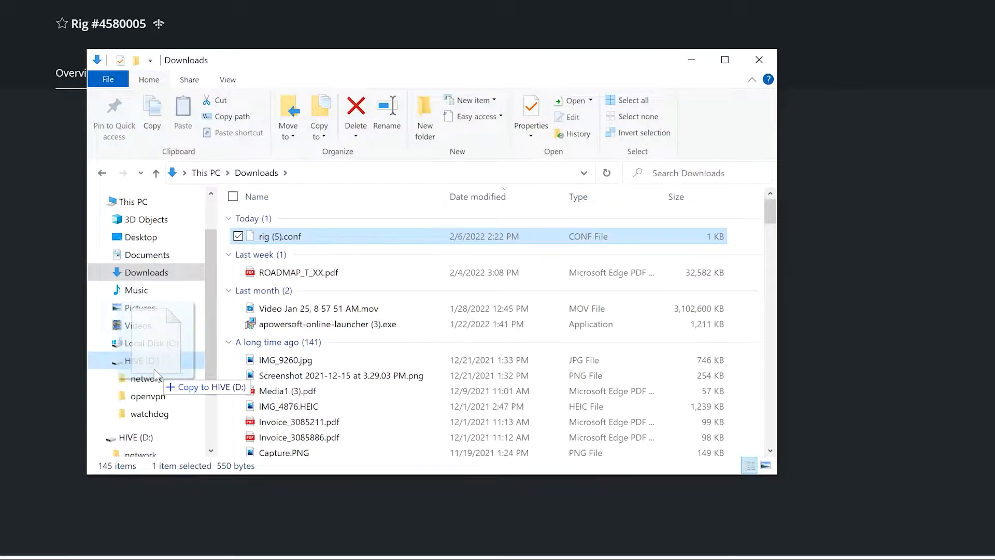
left_click(142, 359)
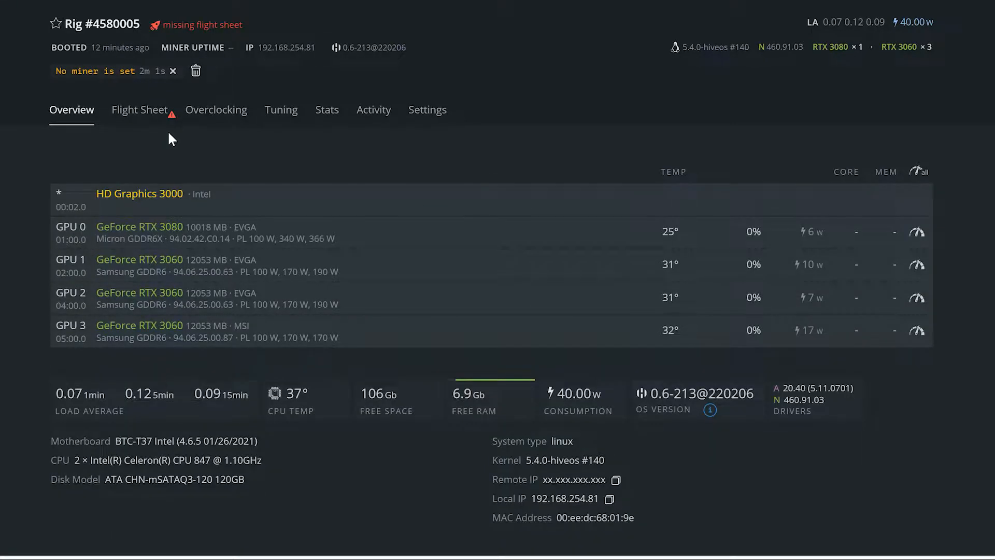
Launch the ETH / ethermine / nbminer flight sheet on Rig #4580005 and return to the farm's workers.
left_click(141, 109)
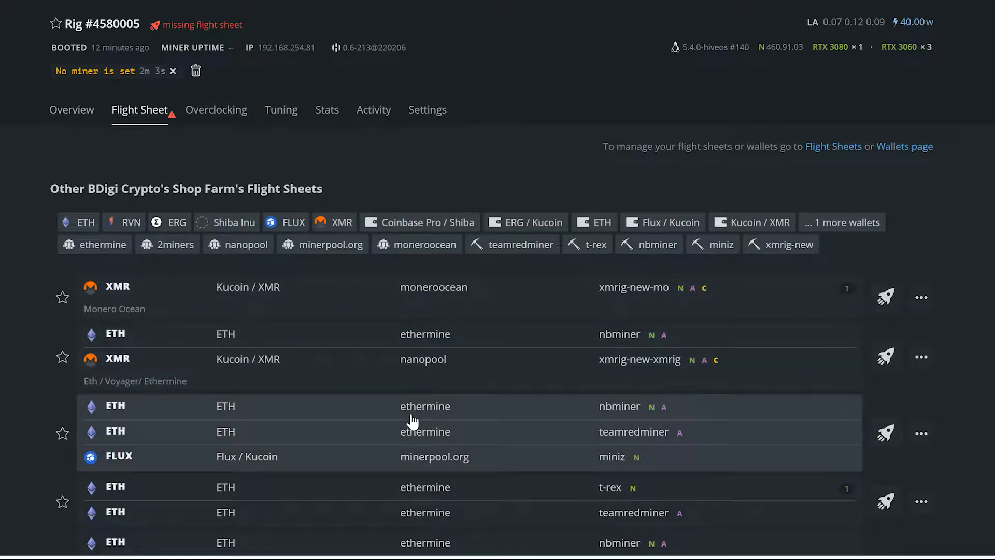
scroll(576, 395, "down", 5)
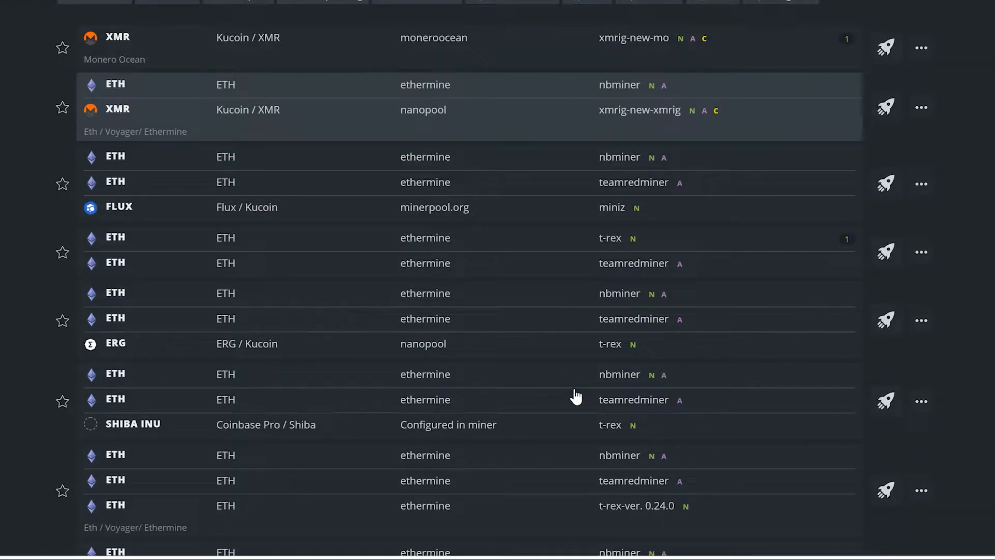
scroll(576, 395, "down", 3)
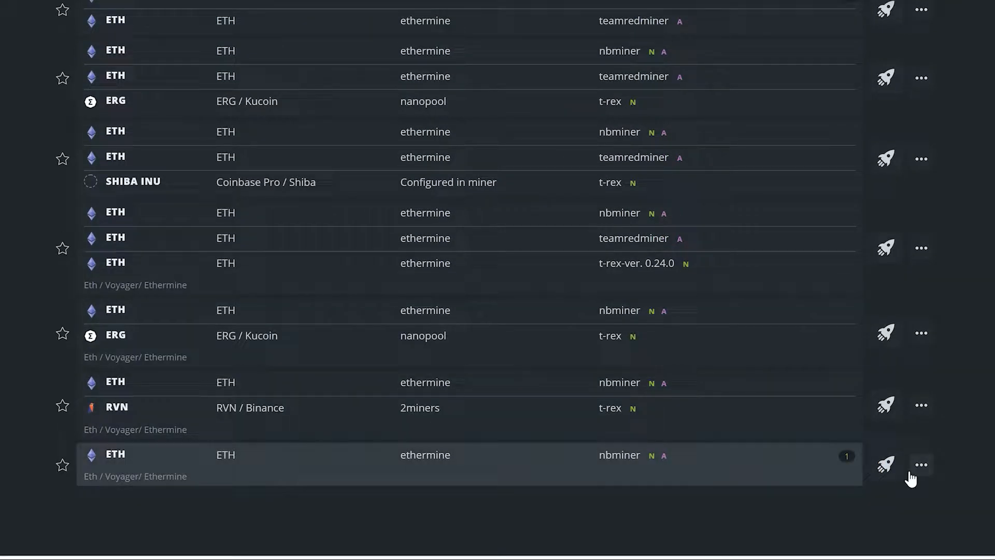
left_click(886, 464)
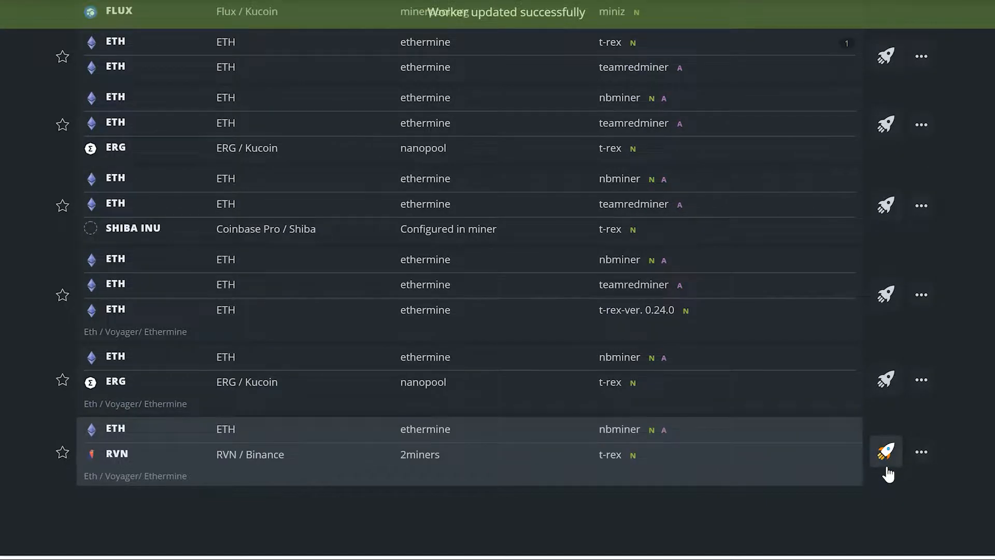
scroll(510, 202, "up", 5)
scroll(511, 202, "up", 4)
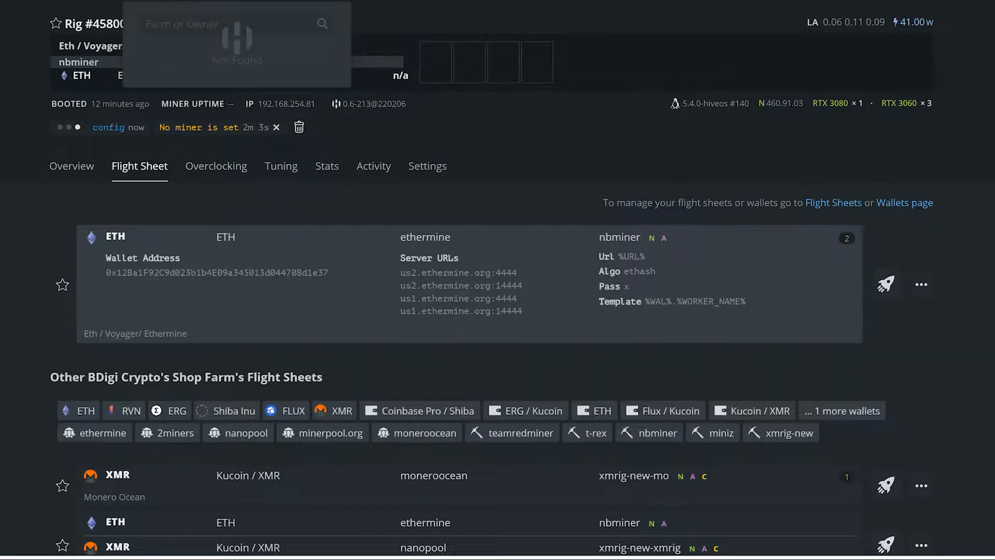
left_click(91, 46)
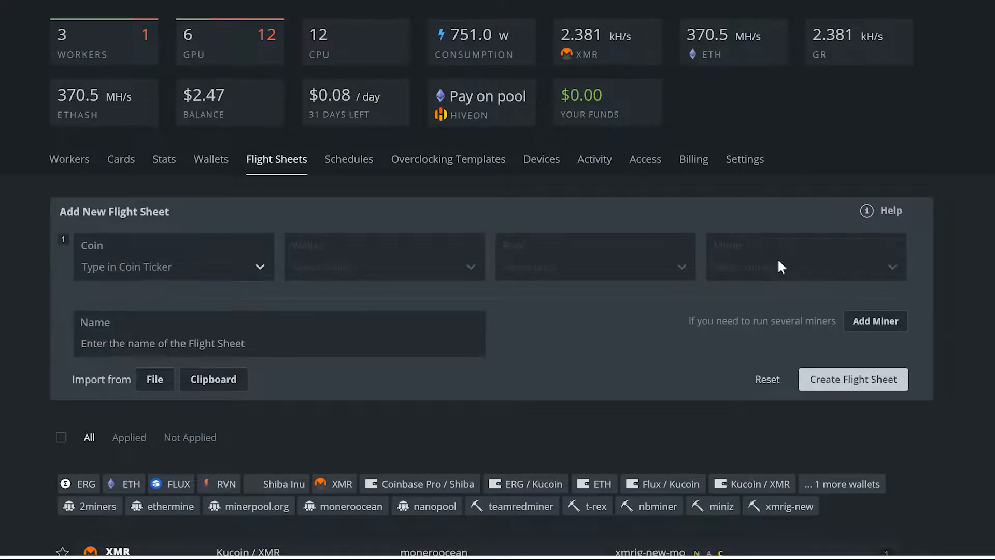
Set the flight sheet coin to ETH (after first picking Ethash) and the wallet to ETH.
left_click(223, 259)
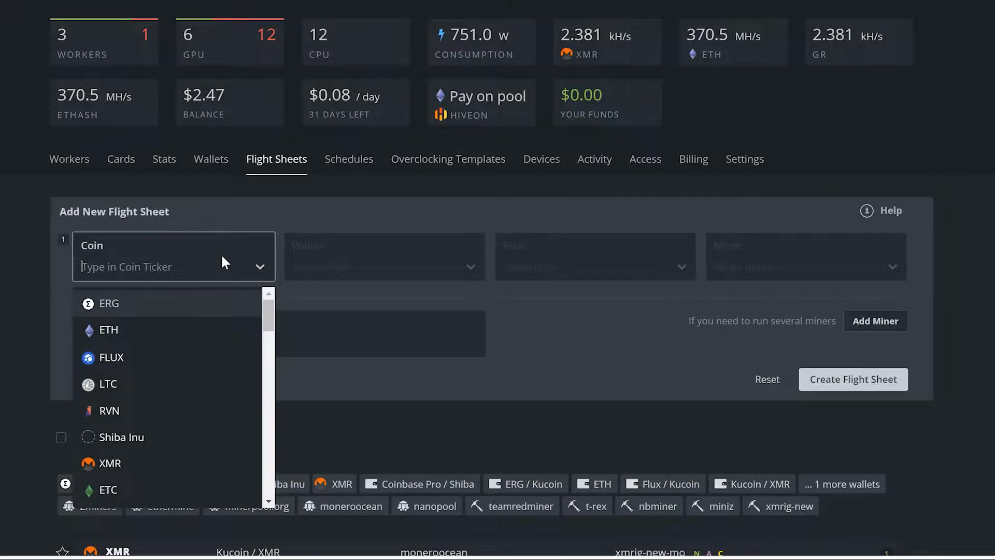
type("eth")
left_click(172, 319)
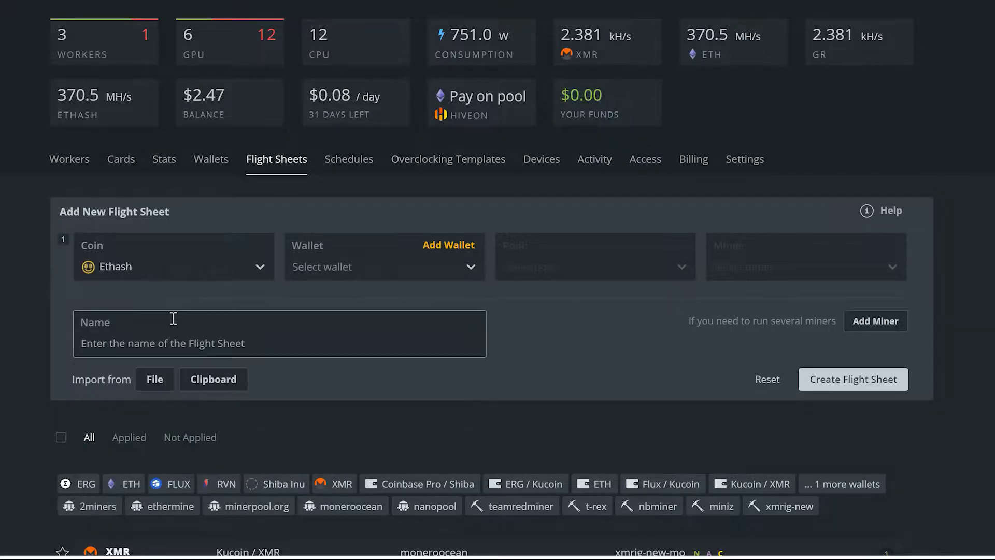
left_click(152, 268)
type("eth")
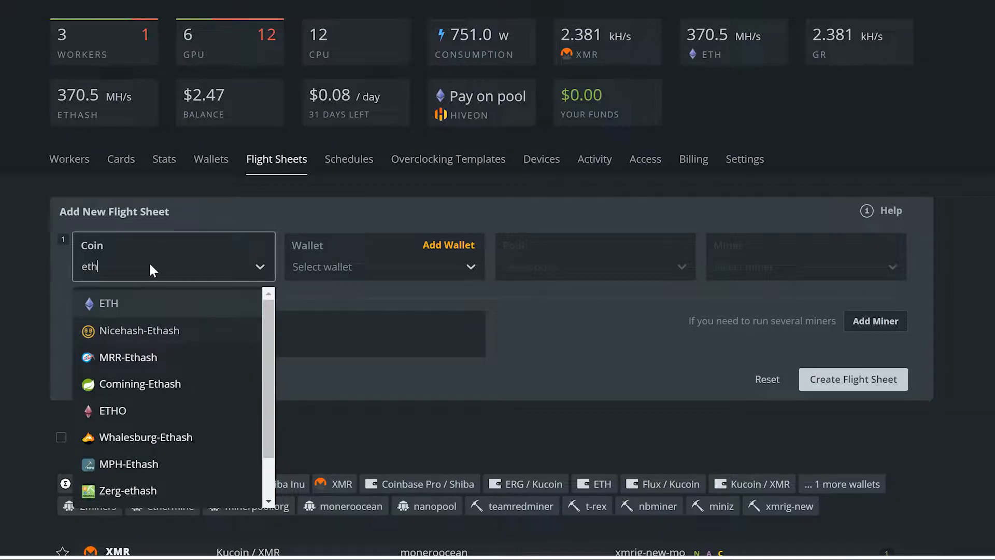
left_click(109, 303)
left_click(470, 263)
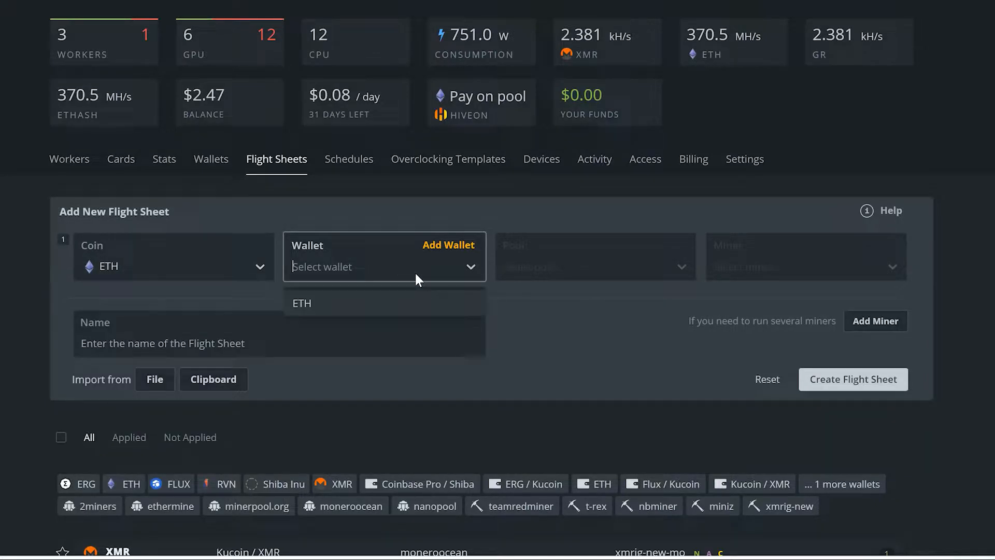
left_click(391, 303)
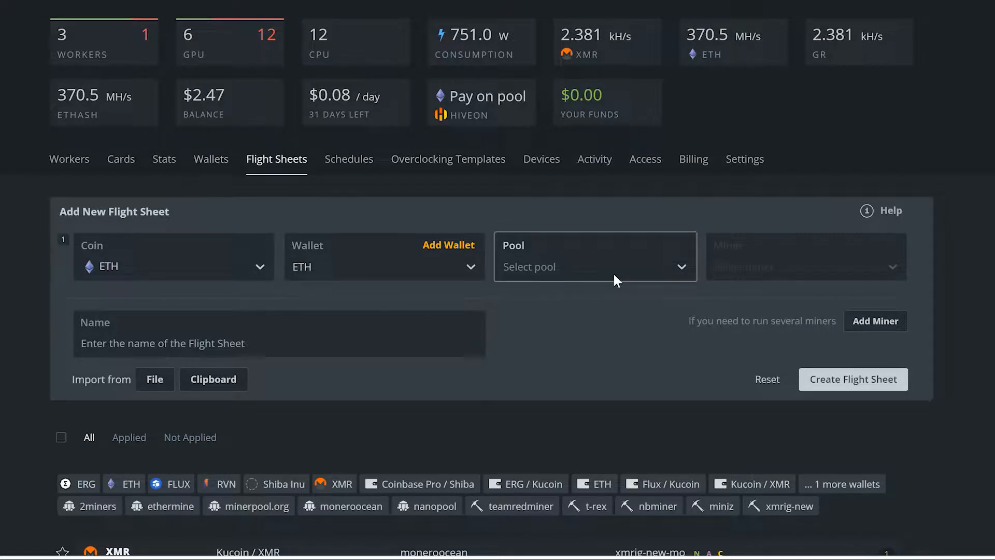
Set the pool to ethermine on the US West server and the miner to NBMiner, then show the workers list.
left_click(648, 274)
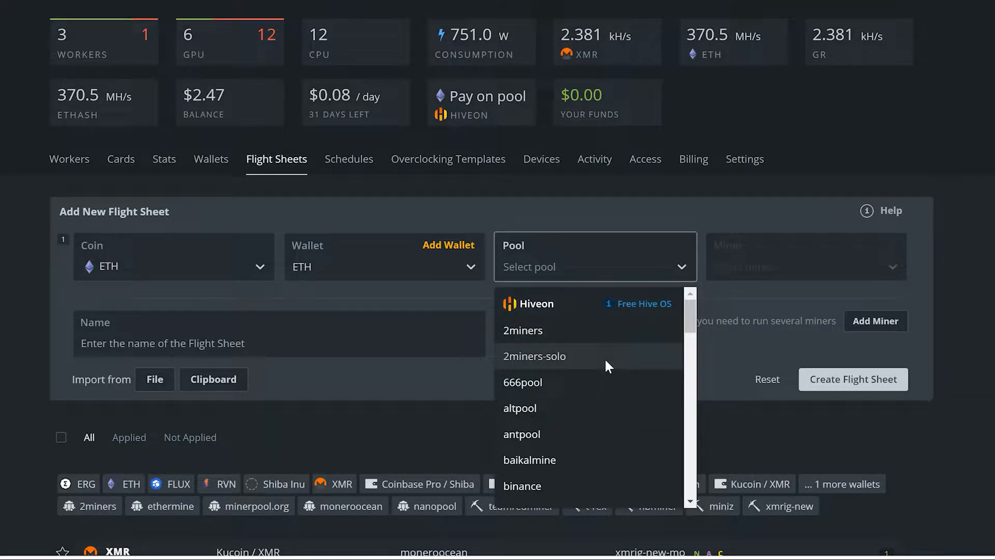
type("ether")
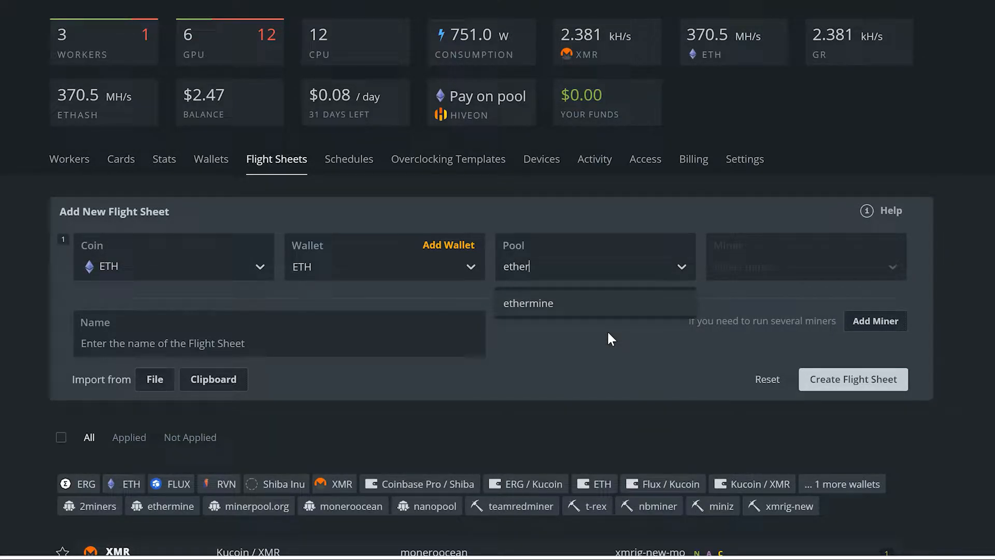
left_click(600, 304)
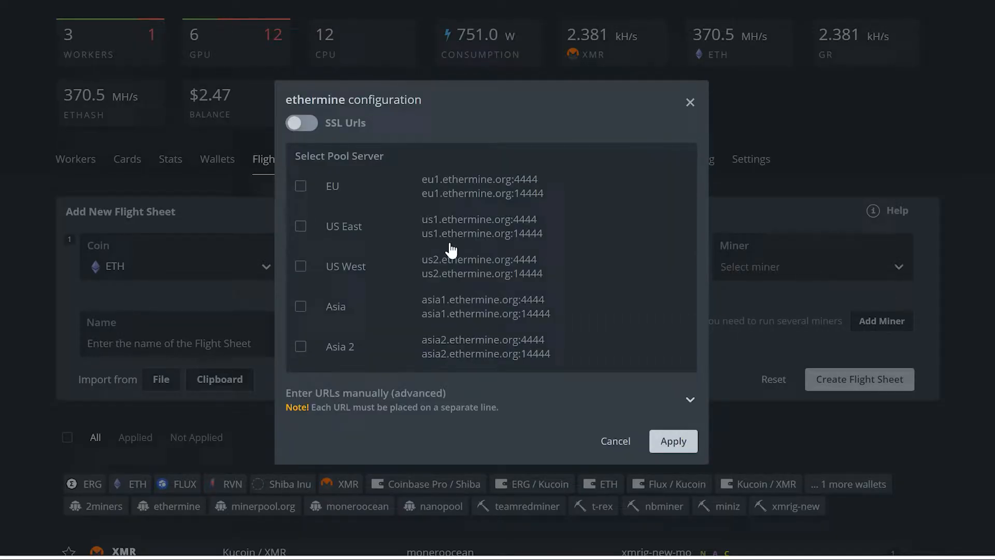
left_click(300, 266)
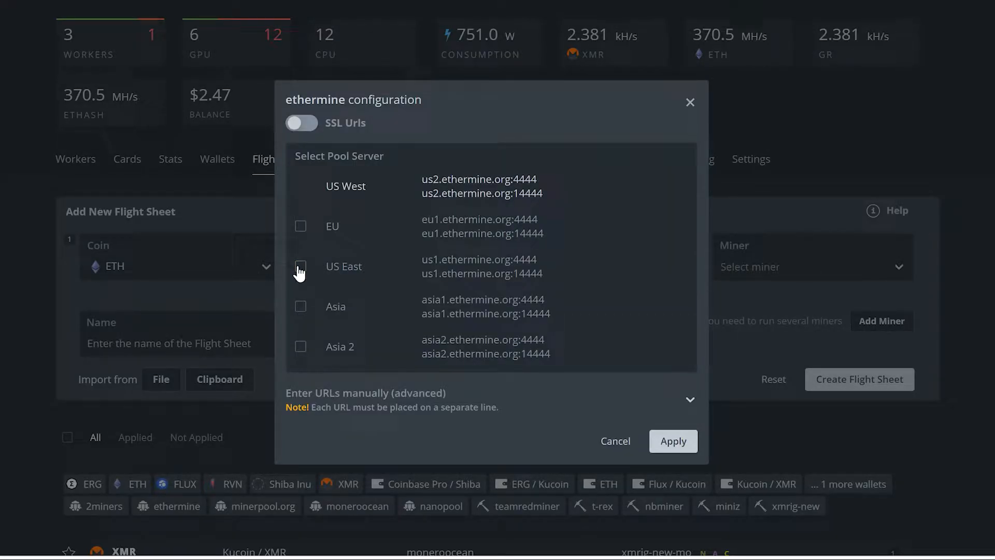
left_click(673, 440)
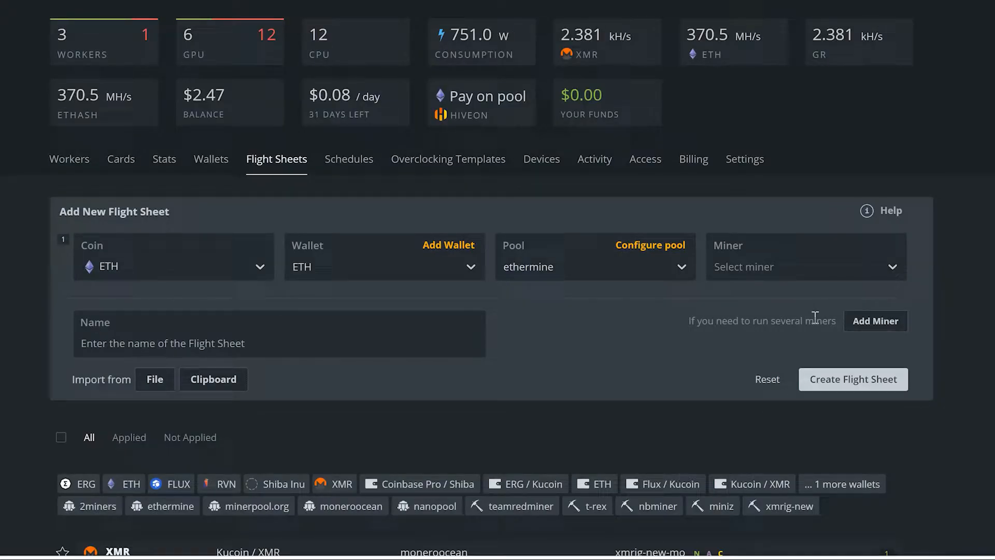
left_click(822, 267)
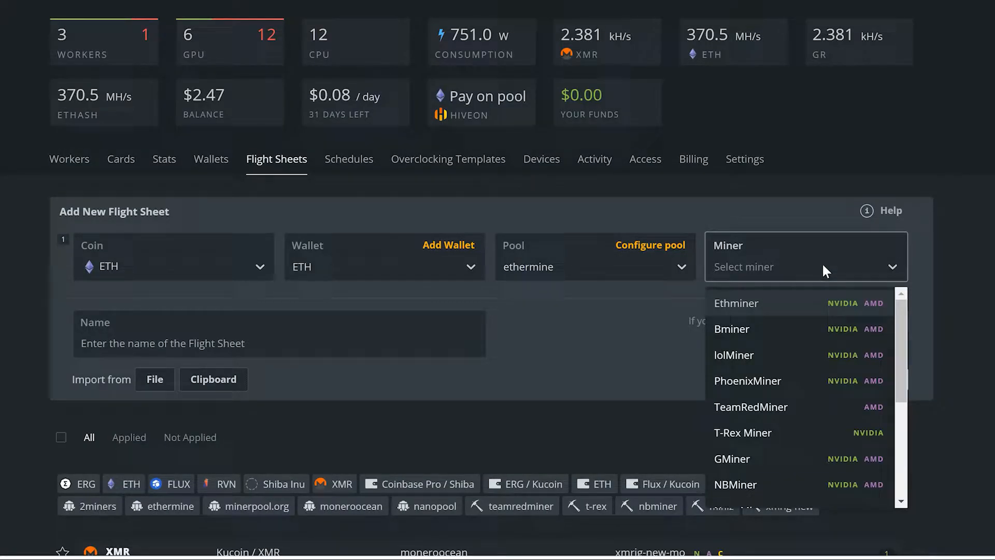
type("nb")
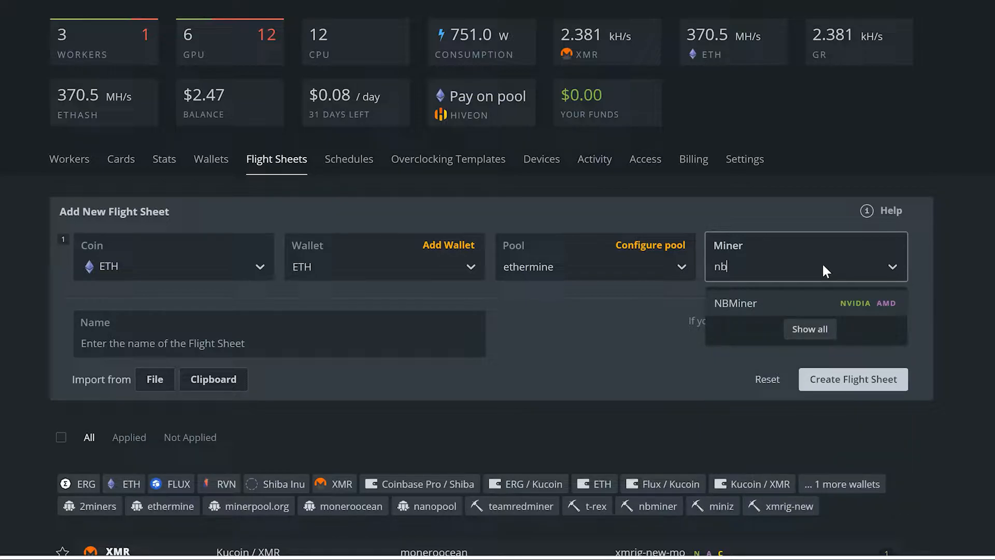
type("m")
left_click(799, 303)
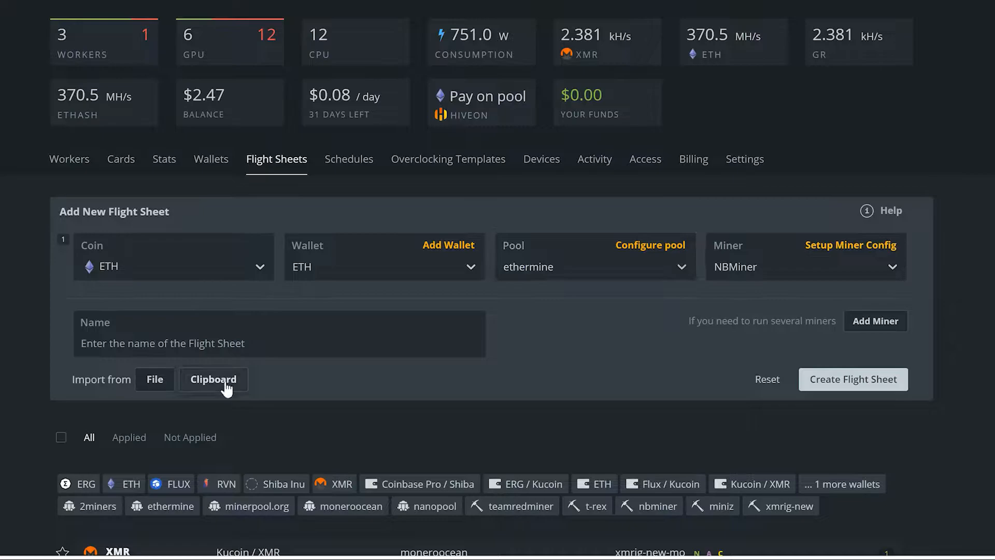
left_click(69, 163)
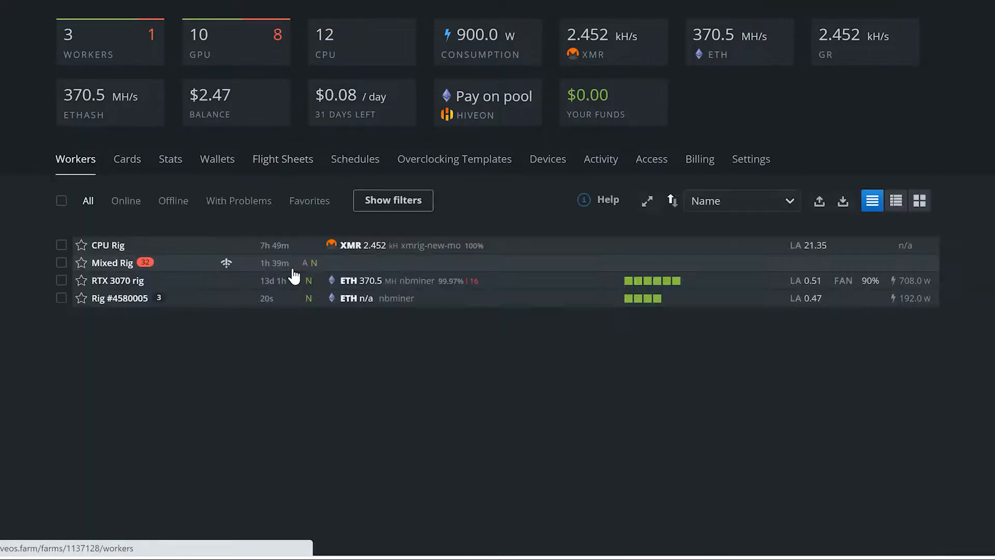
Review Rig #4580005's ETH / ethermine / nbminer flight sheet and return to its GPU overview.
left_click(119, 299)
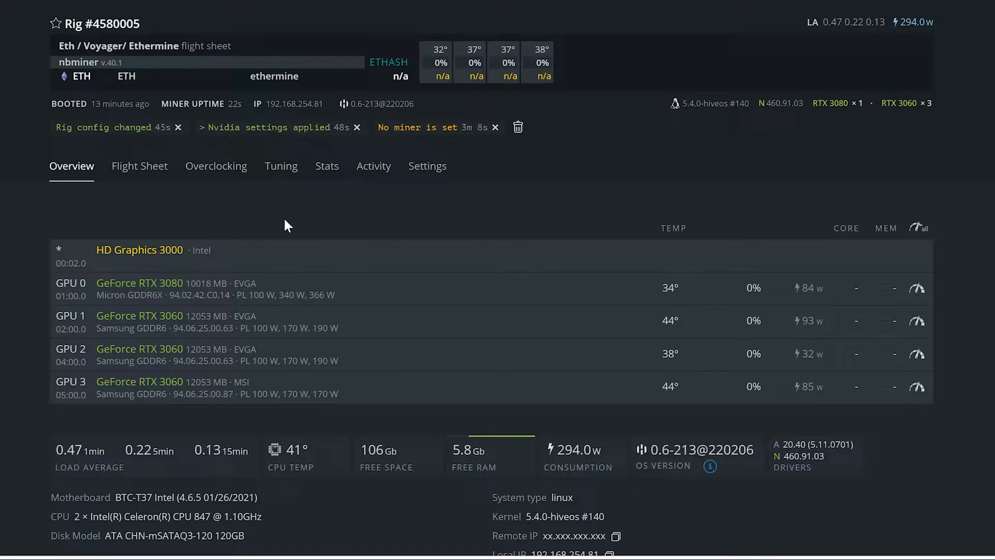
left_click(151, 174)
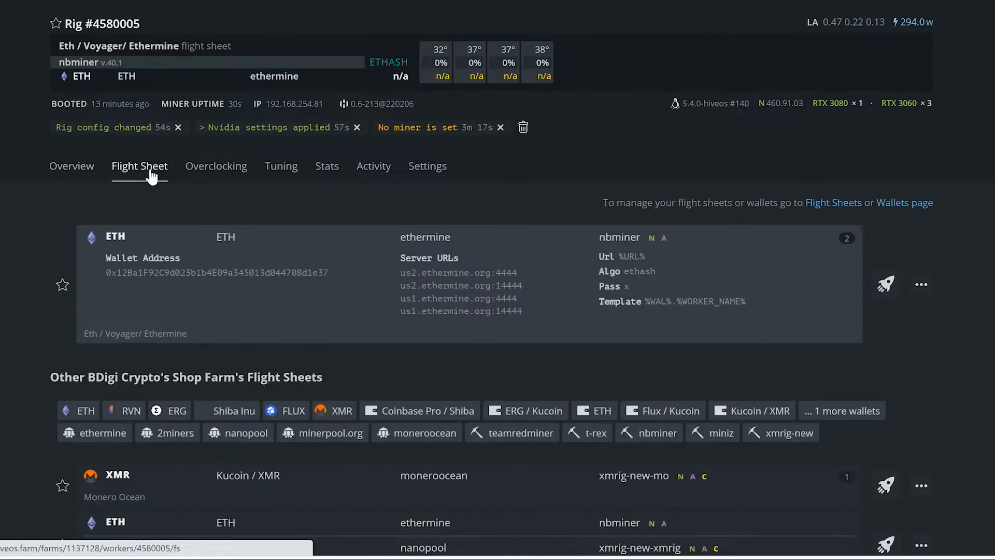
left_click(77, 168)
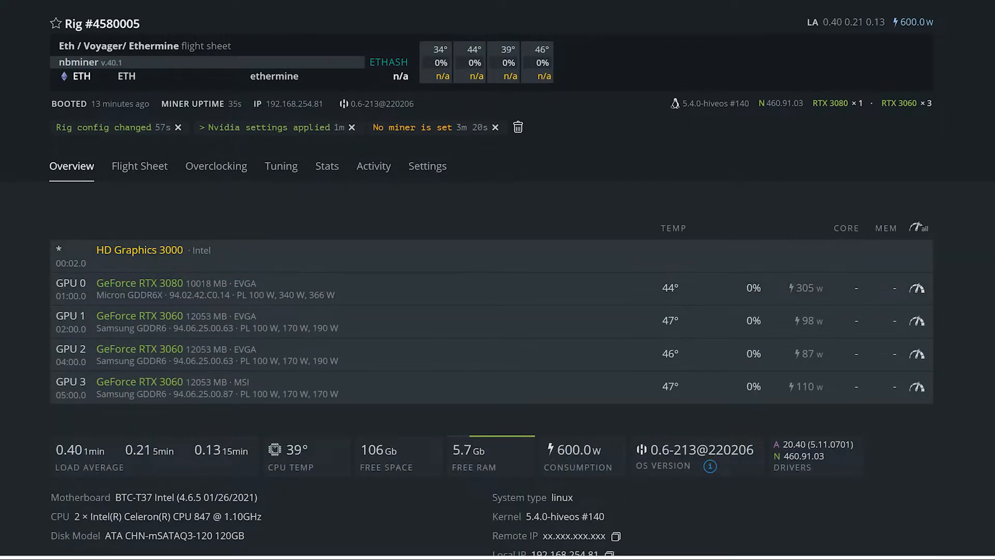
scroll(917, 287, "down", 3)
scroll(917, 287, "up", 2)
scroll(917, 288, "up", 1)
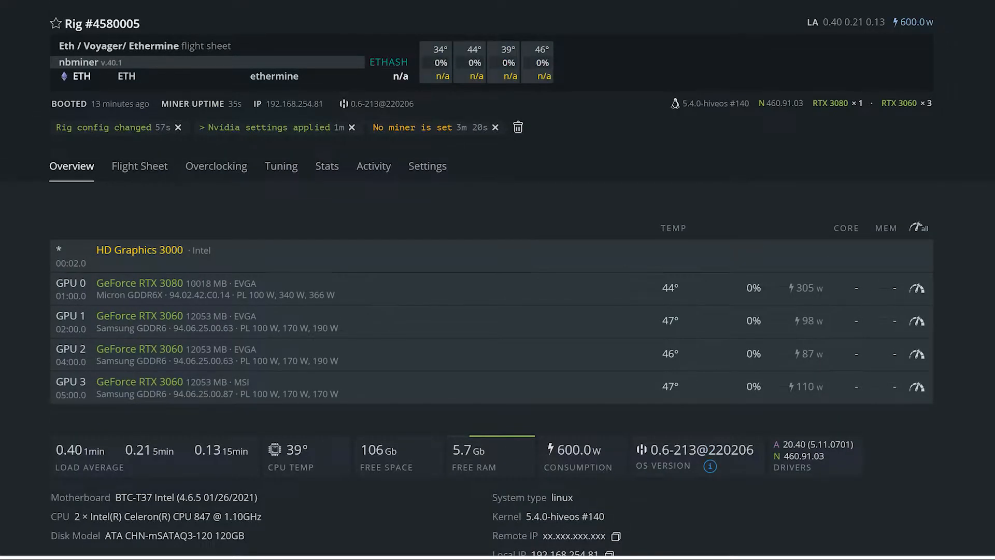